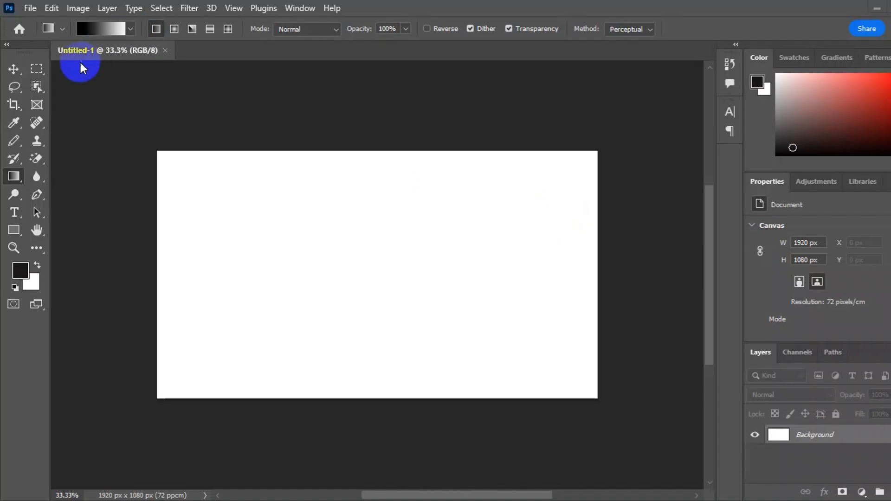
Open the JPG photo of night road light trails from the Downloads folder
click(29, 9)
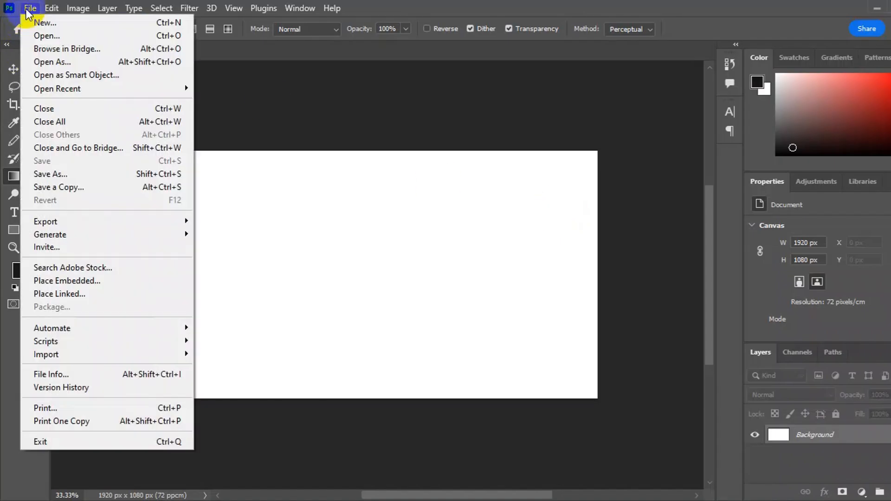
click(41, 34)
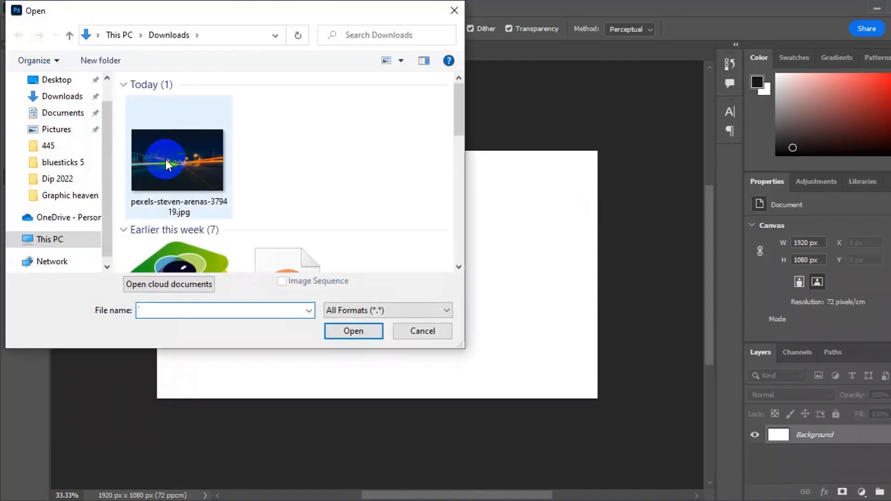
click(169, 149)
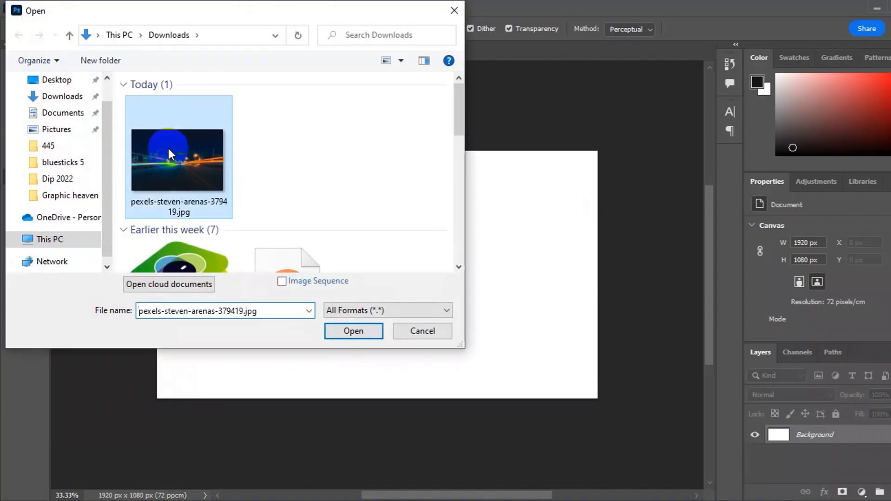
click(344, 332)
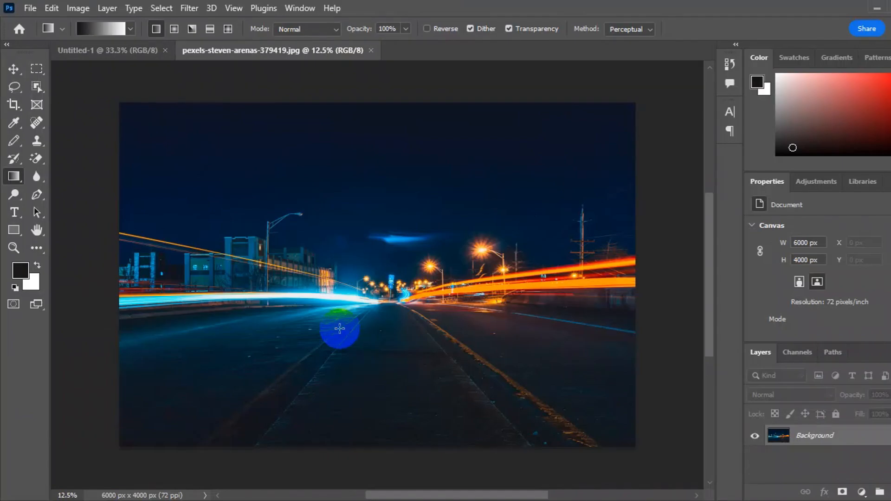
Duplicate the Background layer and hide the duplicate
click(13, 69)
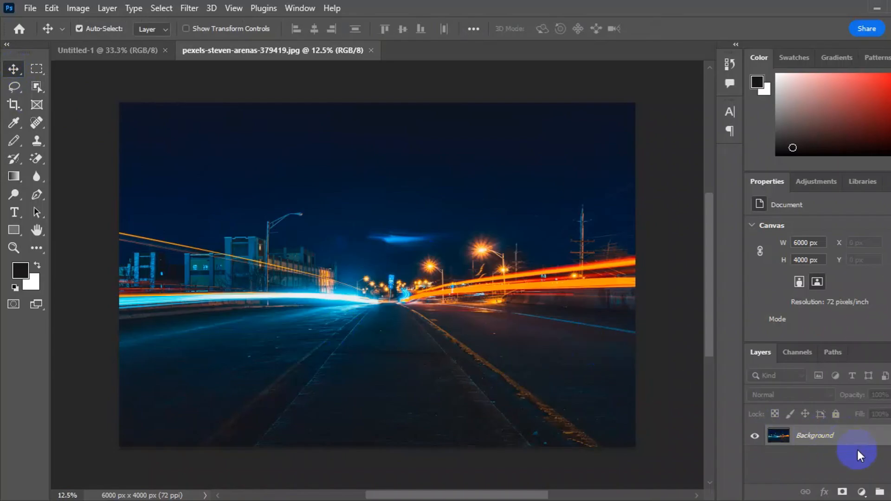
drag(857, 448, 886, 491)
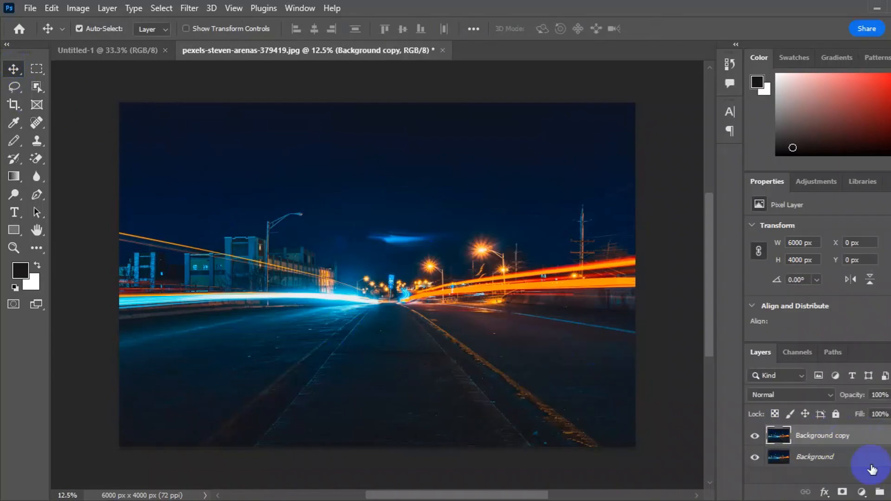
click(756, 436)
Add a Hue/Saturation adjustment directly above the Background layer and lower its Lightness strongly to darken the photo
click(799, 461)
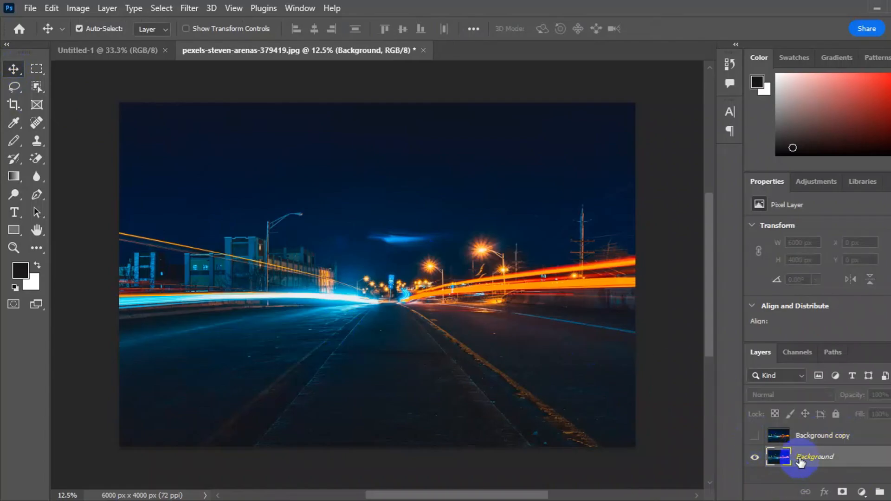
click(860, 494)
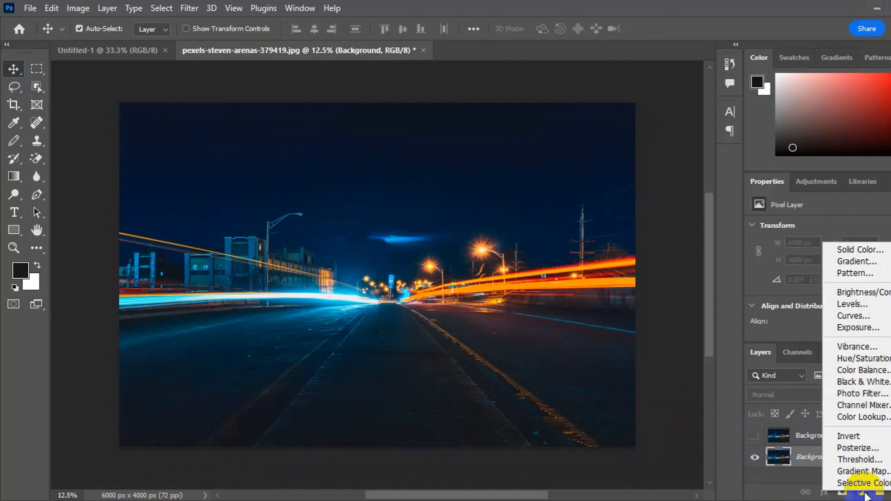
click(882, 362)
scroll(865, 274, down, 1)
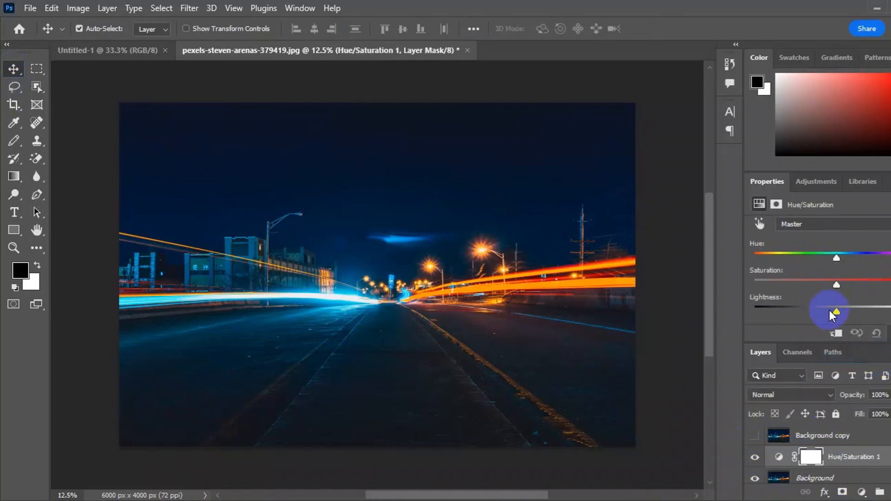
drag(836, 313, 772, 311)
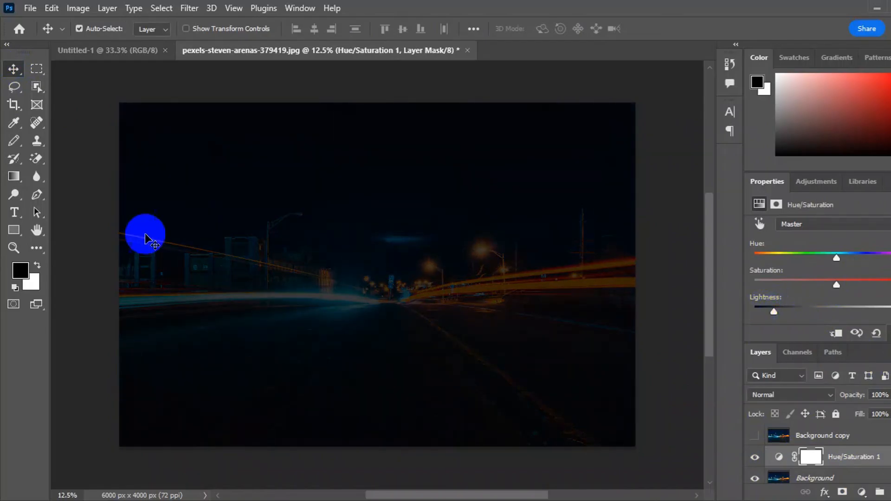
Add the white text LIGHT in Arial Black, 72 pt, over the road area of the photo
click(14, 212)
click(199, 293)
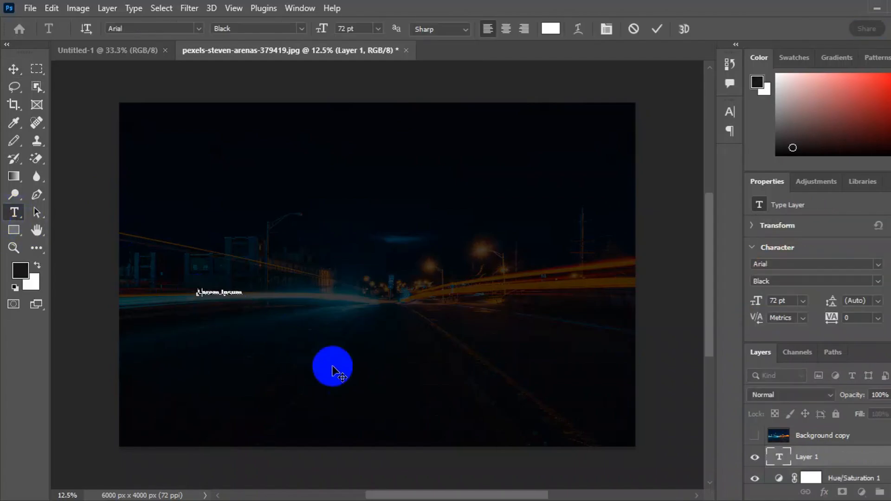
key(BackSpace)
click(658, 28)
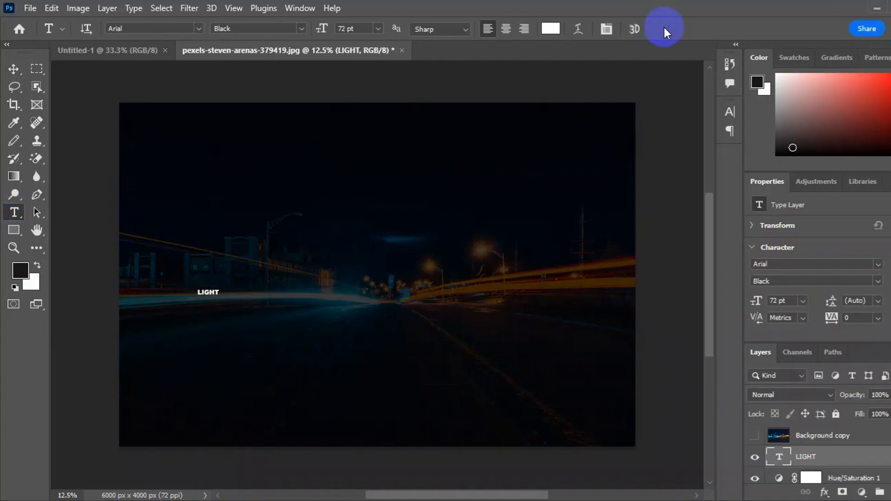
Scale the LIGHT text up to about 1688% and move it to the middle of the photo
click(13, 69)
key(ctrl+t)
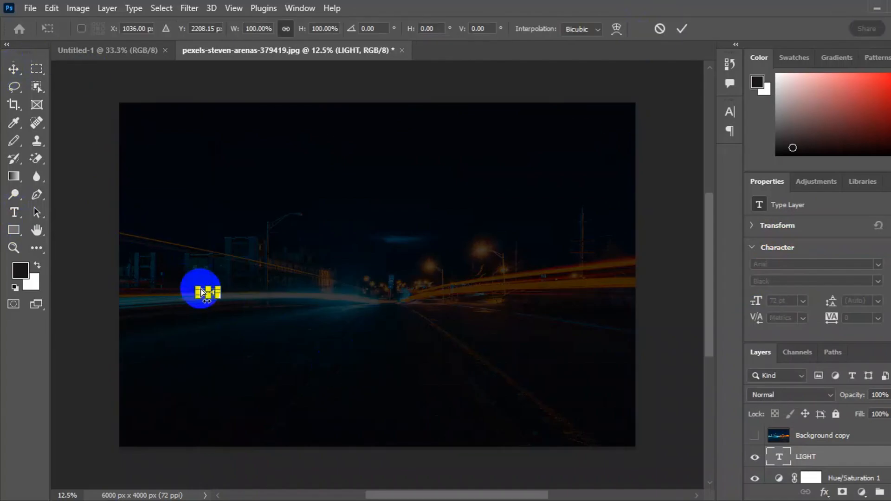
drag(222, 301, 545, 472)
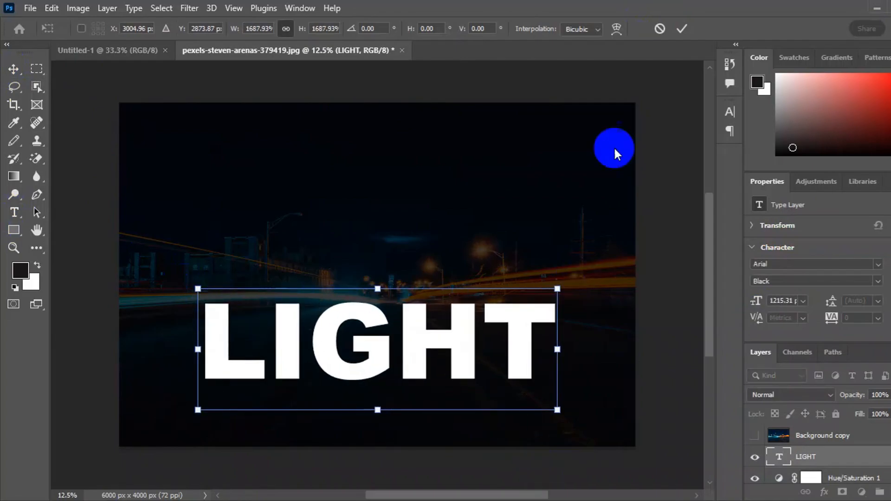
click(681, 29)
drag(408, 344, 406, 279)
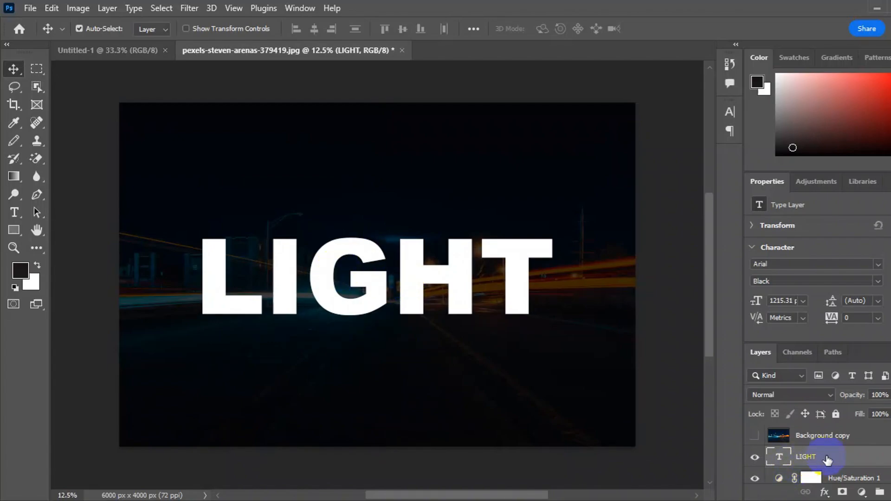
Rasterize the LIGHT text layer and duplicate it
right_click(829, 459)
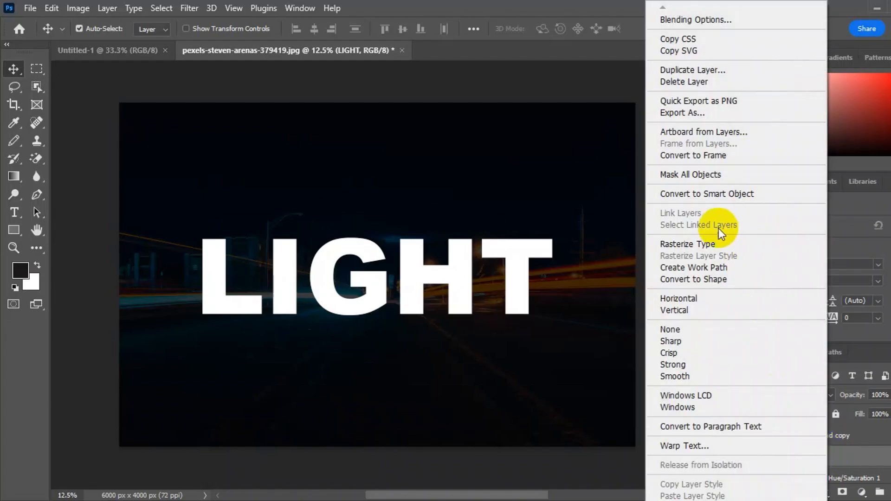
click(709, 244)
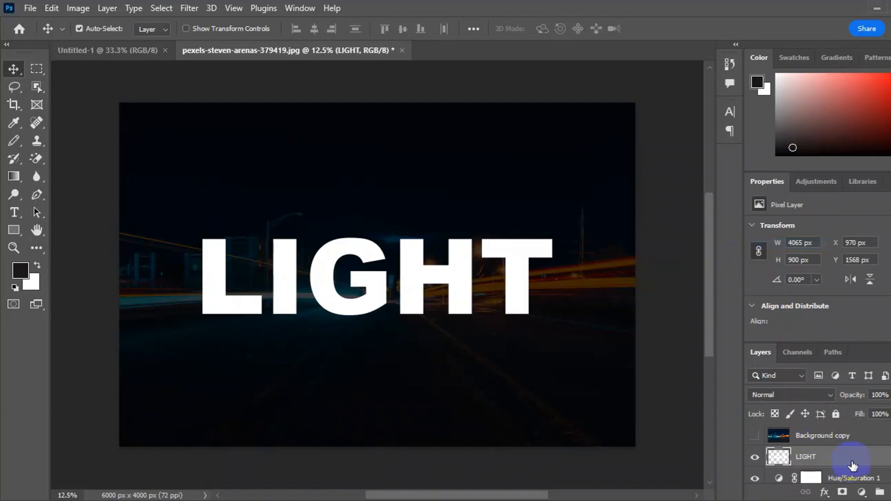
drag(888, 457, 888, 491)
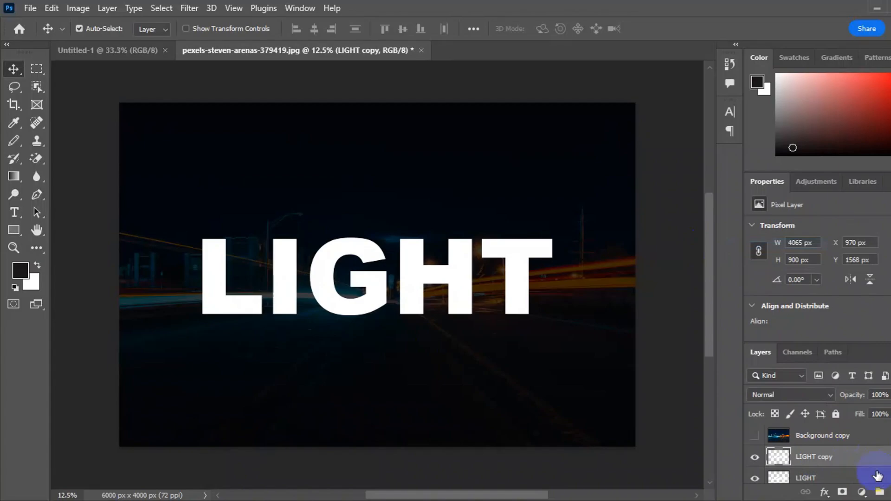
Flip the original LIGHT layer vertically and move it directly beneath the upright word as a reflection
click(812, 478)
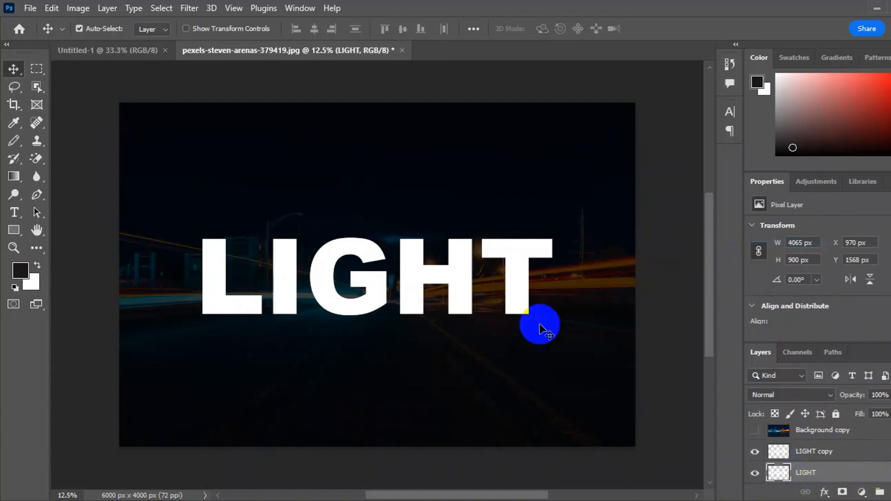
key(ctrl+t)
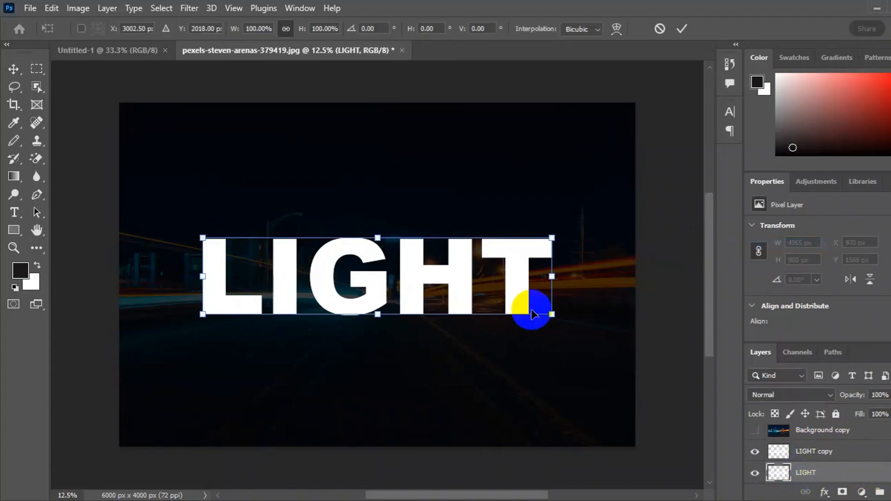
right_click(519, 268)
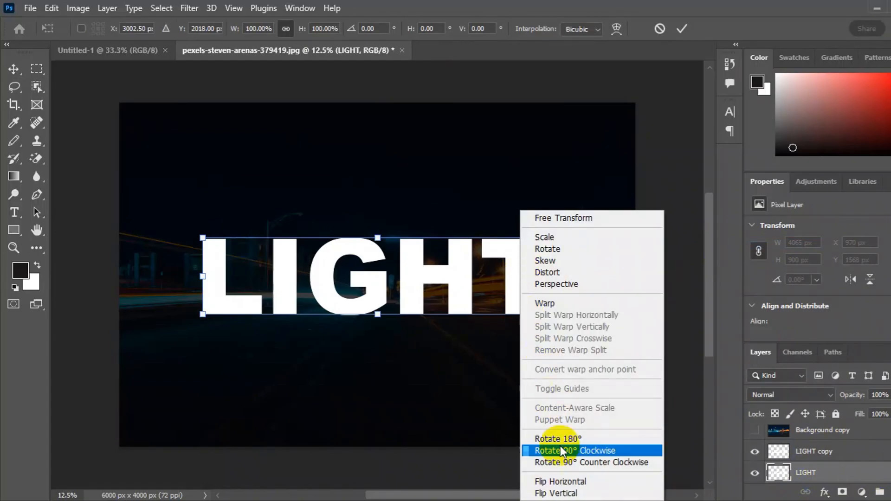
click(560, 494)
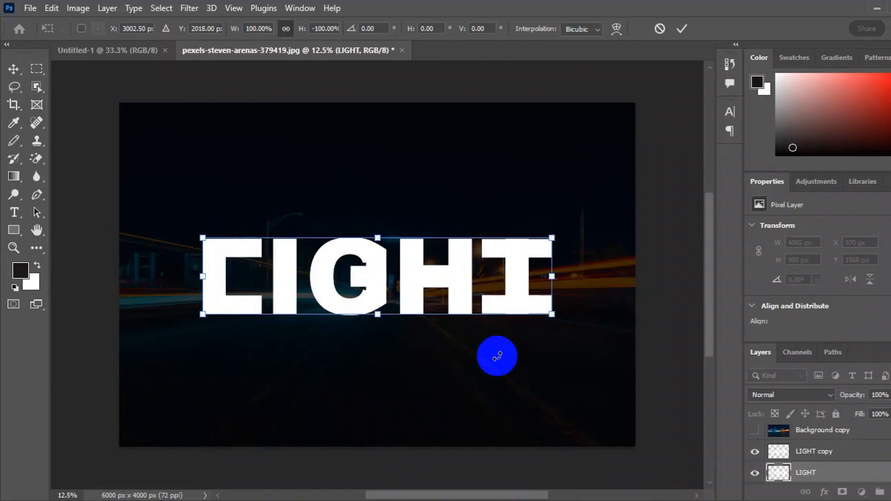
drag(511, 274, 508, 344)
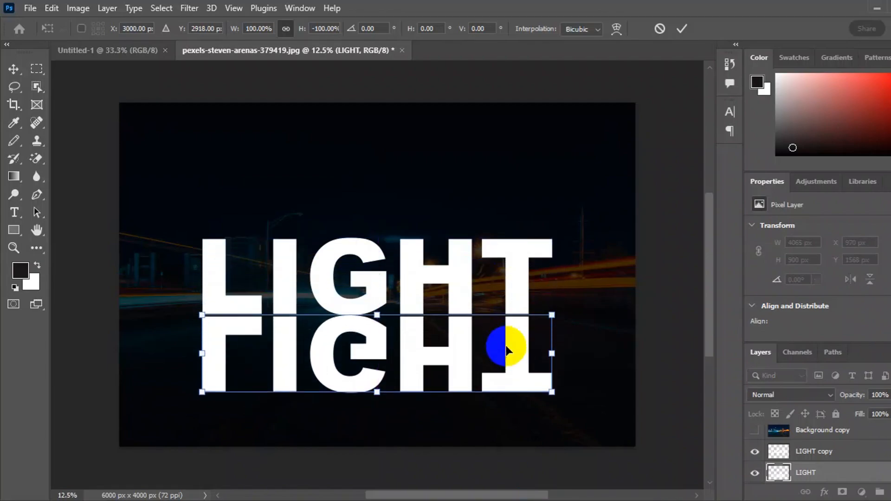
Nudge the flipped LIGHT layer up and slightly right until its letters meet the upright ones without a gap
scroll(168, 325, up, 1)
scroll(255, 285, up, 4)
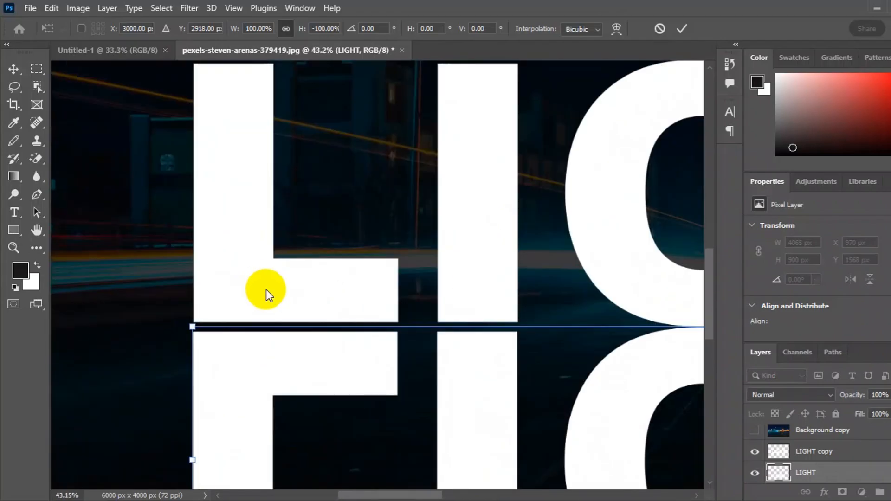
key(alt+space)
key(Up)
click(291, 361)
key(Up)
key(Up)
key(Up)
key(Up)
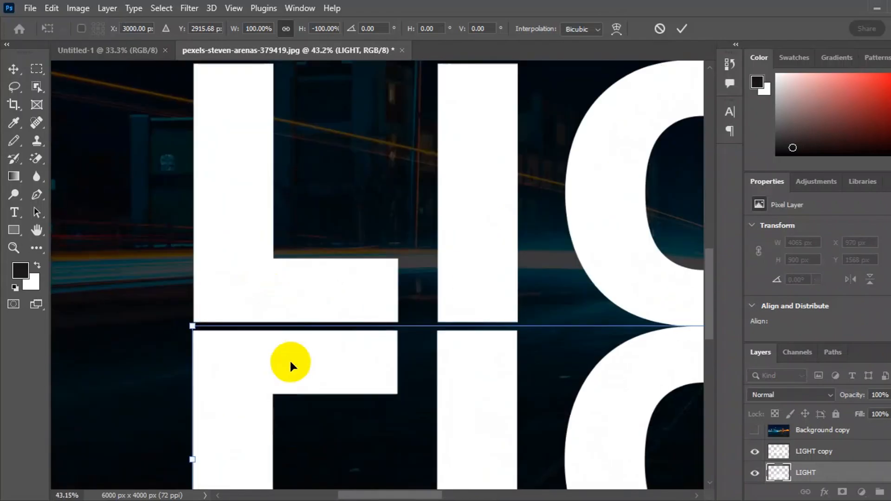
key(Up)
key(Up)
key(Up)
key(Up)
key(Up)
key(Up)
key(Up)
key(Up)
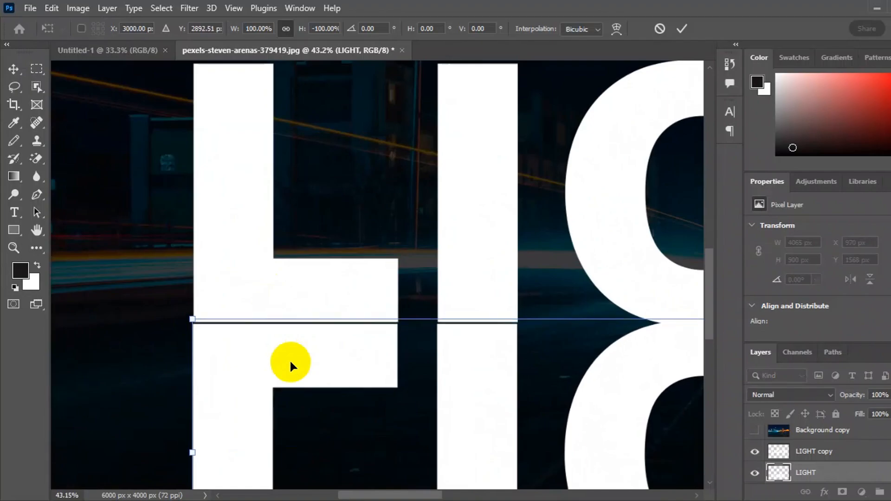
key(Right)
key(Up)
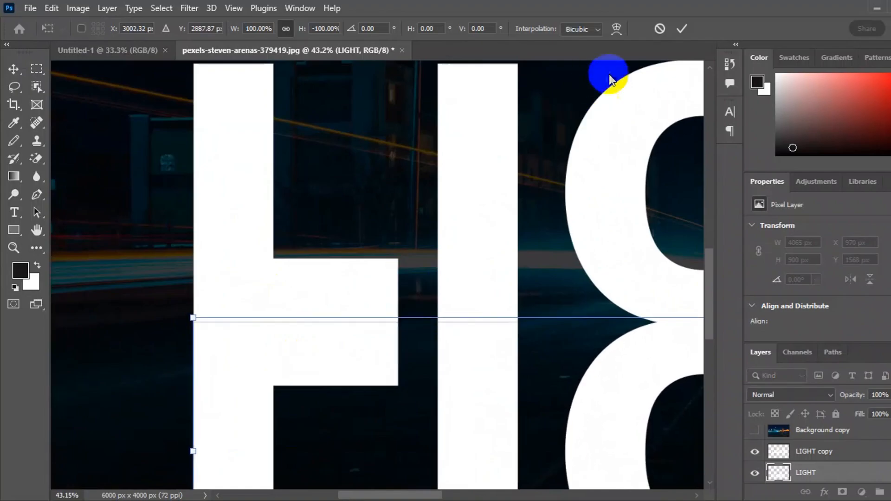
click(681, 29)
Apply a Perspective transform to the flipped LIGHT layer, spreading its bottom edge to about 7066 px wide
scroll(571, 152, down, 6)
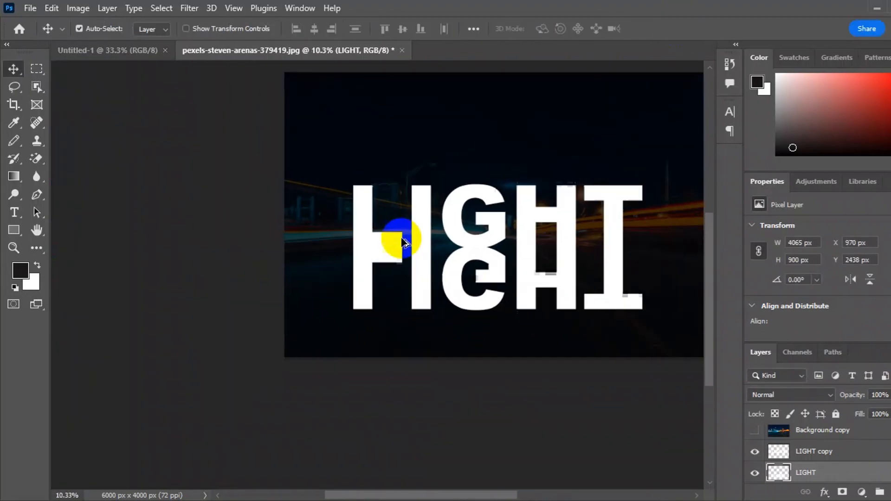
scroll(547, 300, up, 2)
key(ctrl+t)
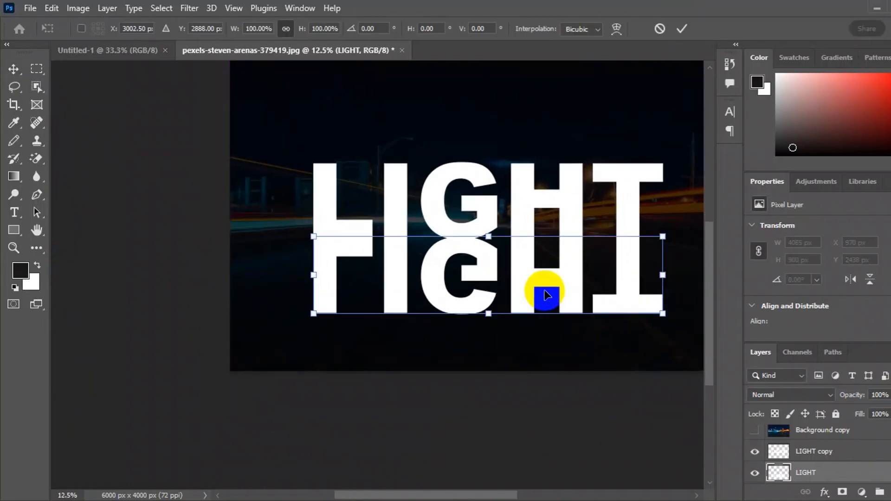
right_click(629, 281)
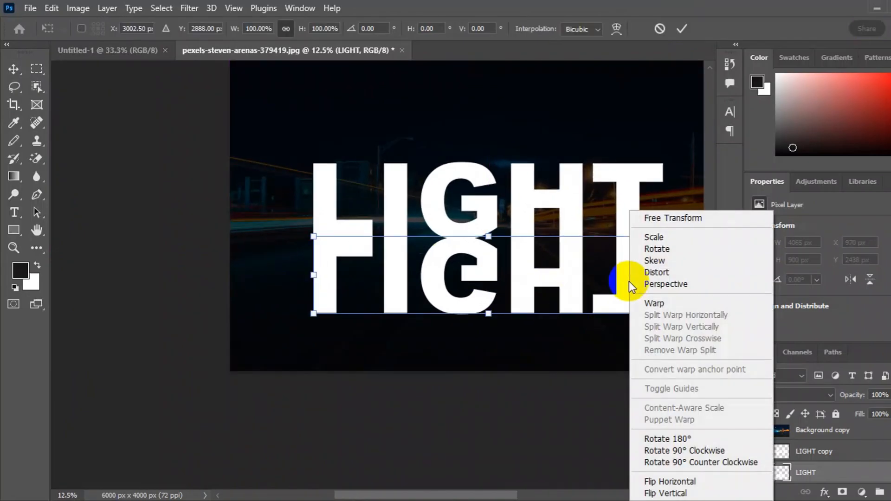
click(661, 284)
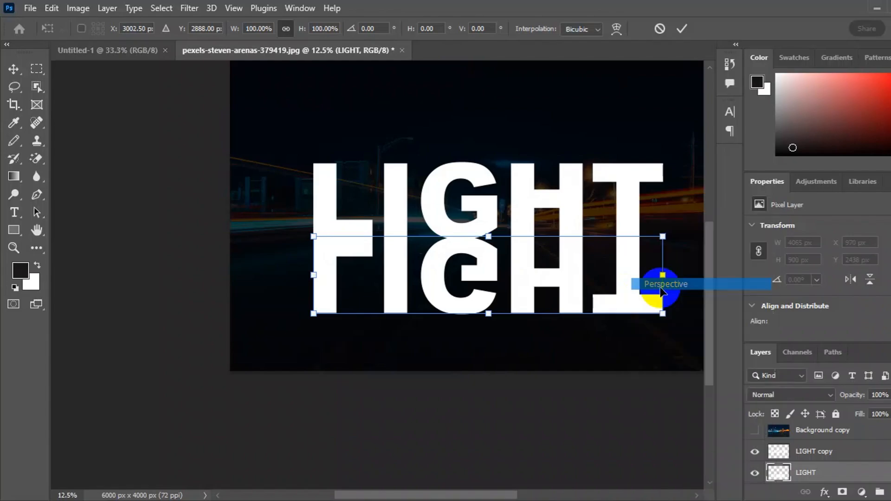
scroll(497, 253, down, 3)
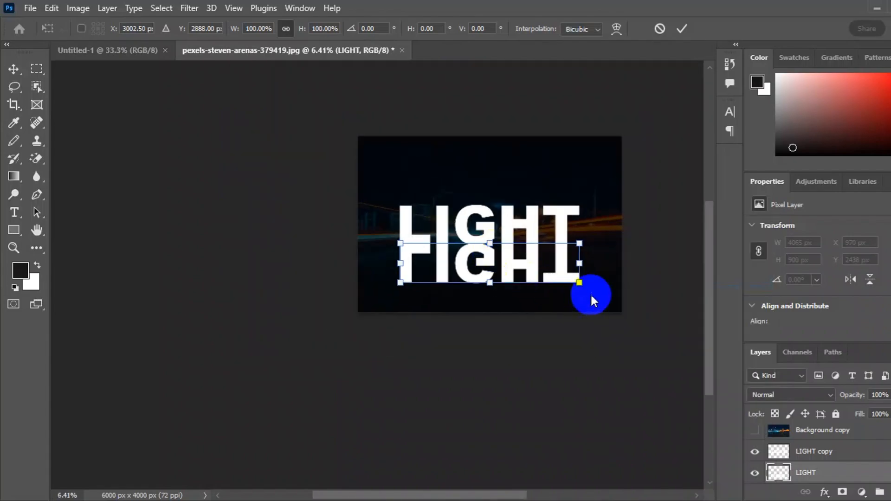
scroll(578, 283, up, 3)
drag(573, 282, 690, 325)
key(Return)
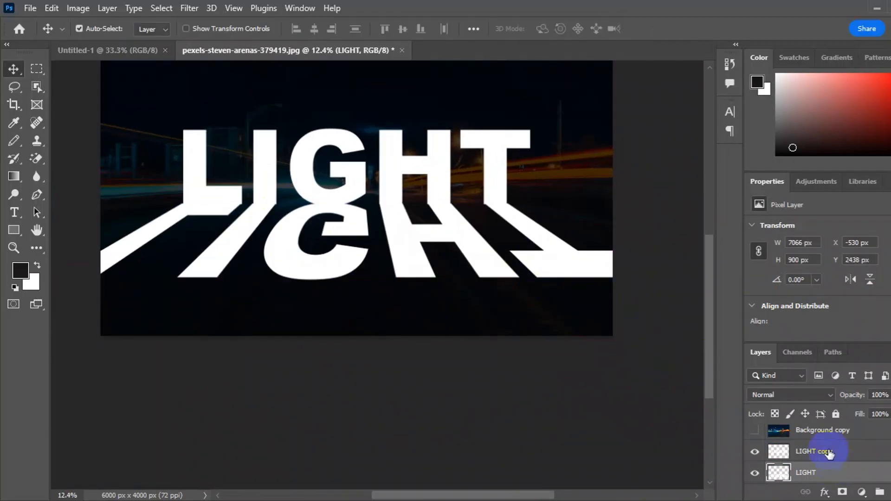
Select the Background copy layer and turn its visibility back on
click(821, 431)
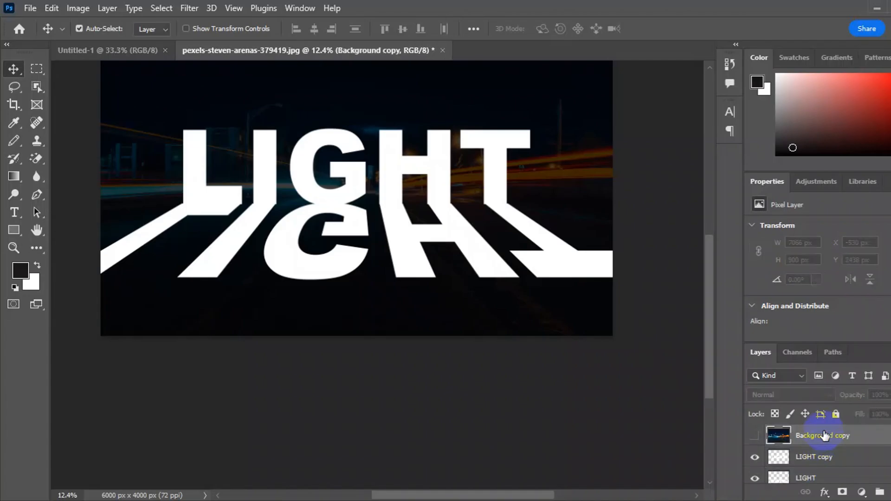
click(755, 436)
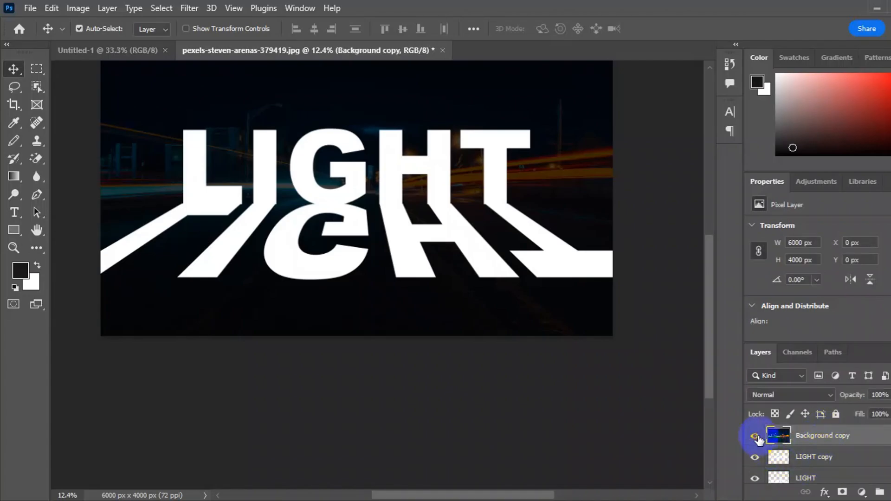
Clip the Background copy layer to LIGHT copy so the photo fills the upright word, and hide the flipped LIGHT layer
right_click(824, 432)
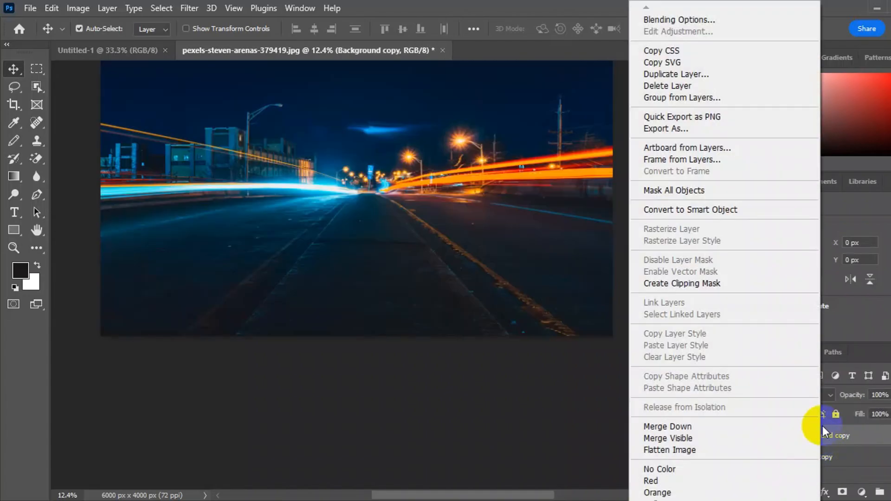
click(704, 284)
scroll(754, 461, down, 1)
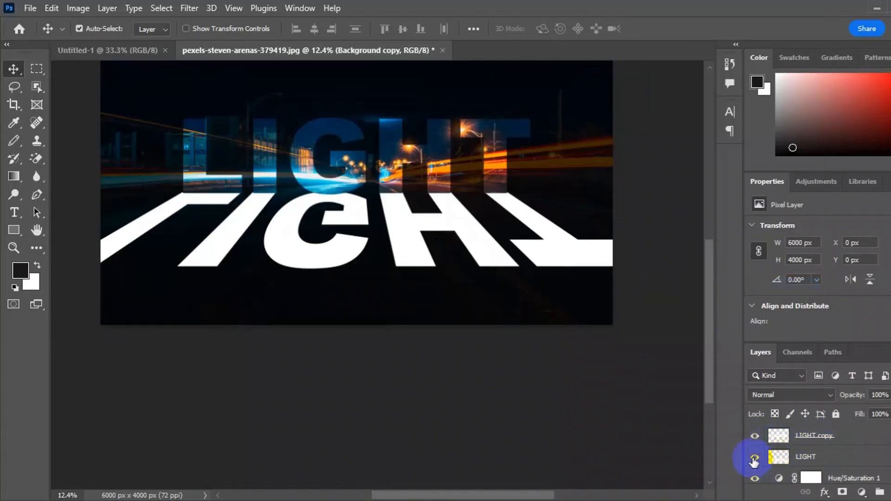
click(754, 457)
Add a white 16 px outside Stroke at 100% opacity to the LIGHT copy layer
scroll(799, 458, up, 1)
double_click(820, 457)
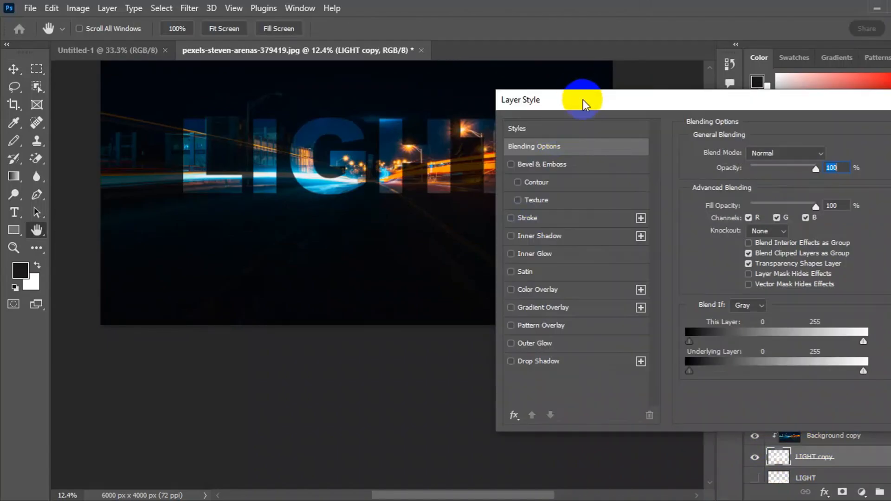
drag(583, 105, 589, 98)
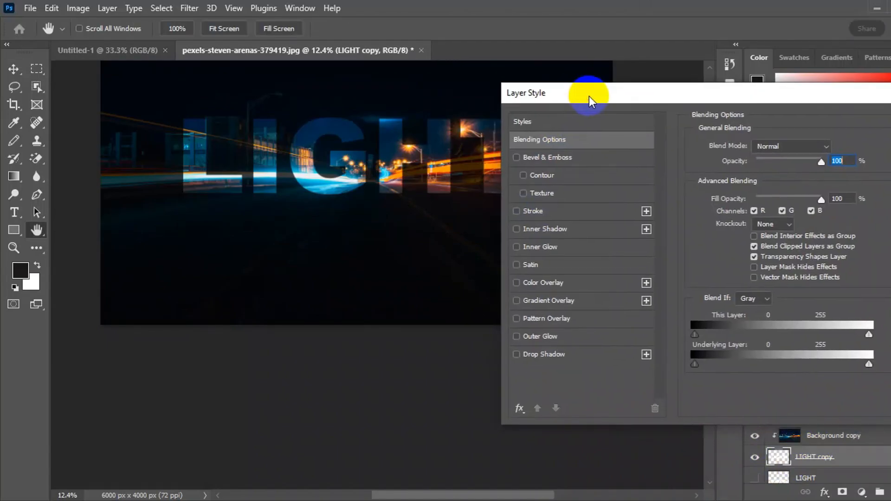
click(524, 212)
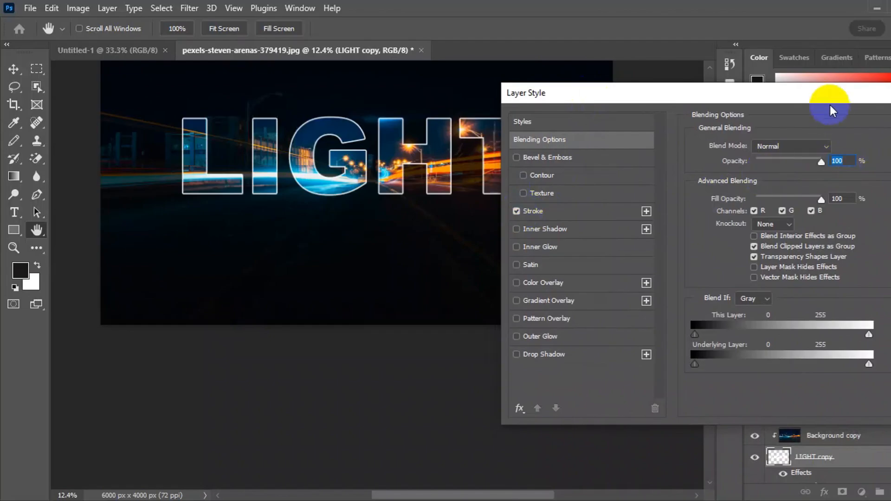
click(534, 210)
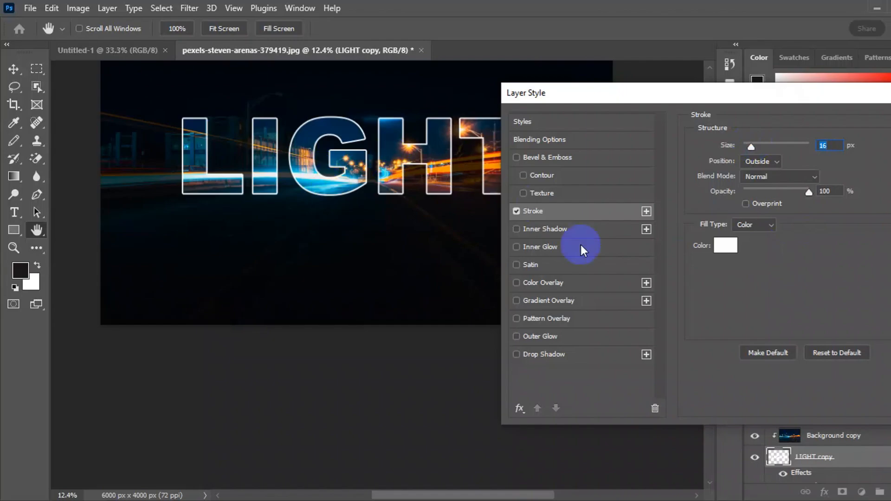
Add a white Inner Glow to LIGHT copy in Overlay mode with 83% opacity, 39% choke and 131 px size
click(542, 247)
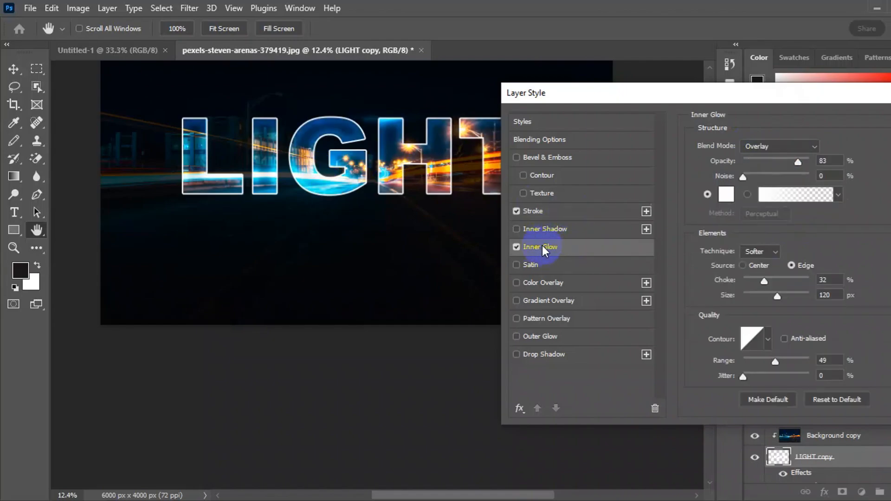
click(816, 146)
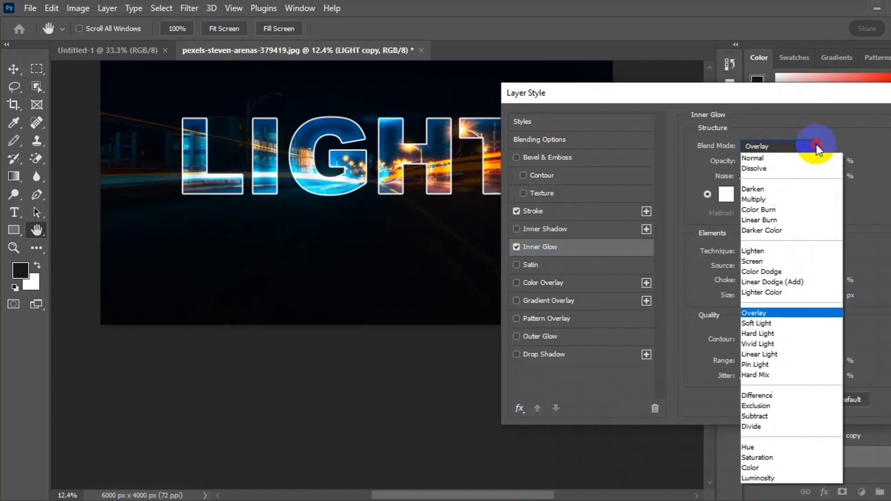
click(773, 310)
drag(778, 298, 770, 280)
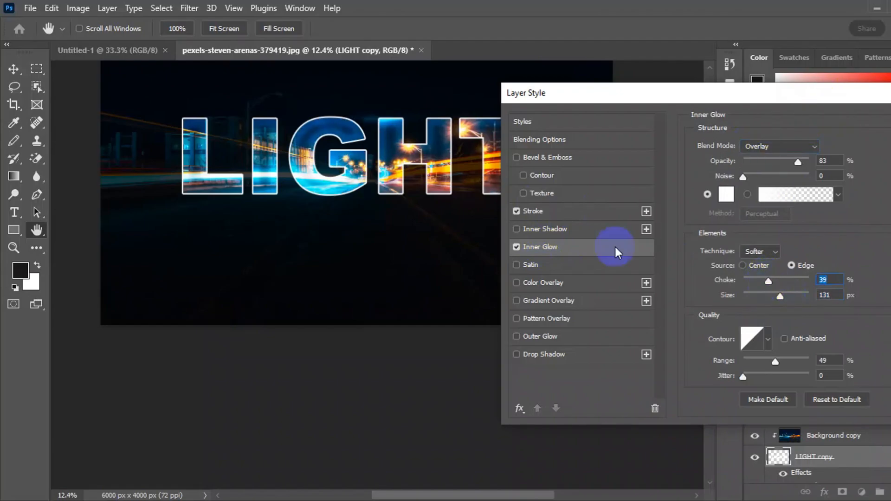
Add a white Outer Glow in Overlay mode with 71% opacity, 23% spread and 202 px size, and apply the layer style
click(552, 339)
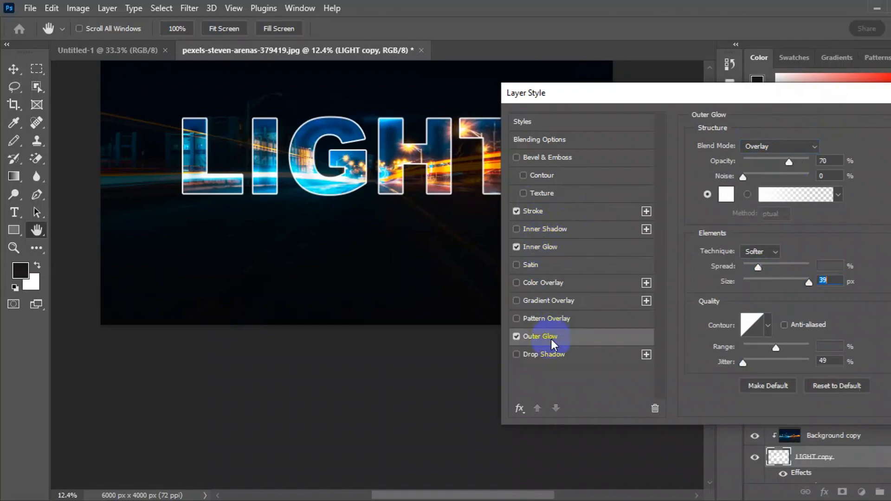
click(791, 163)
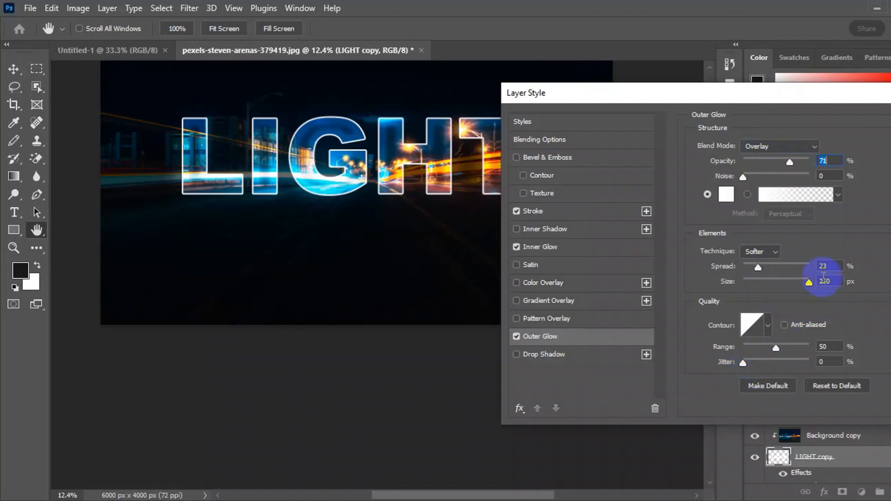
click(800, 282)
drag(776, 95, 659, 91)
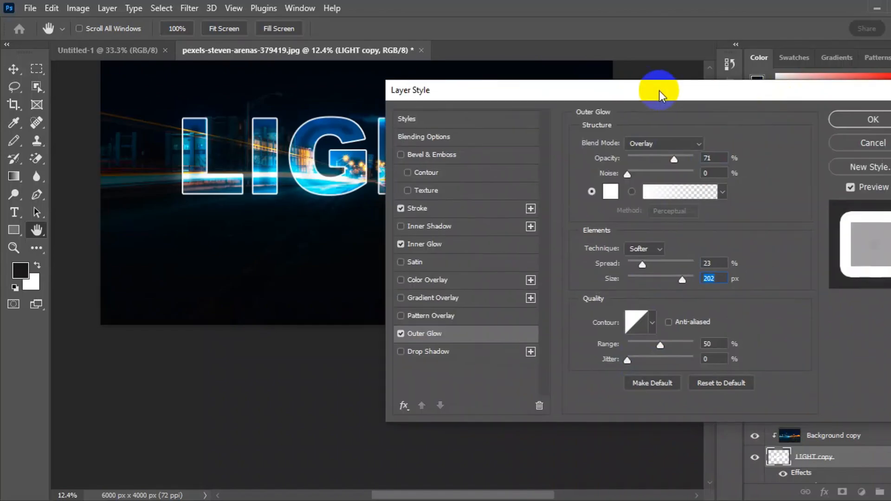
click(873, 120)
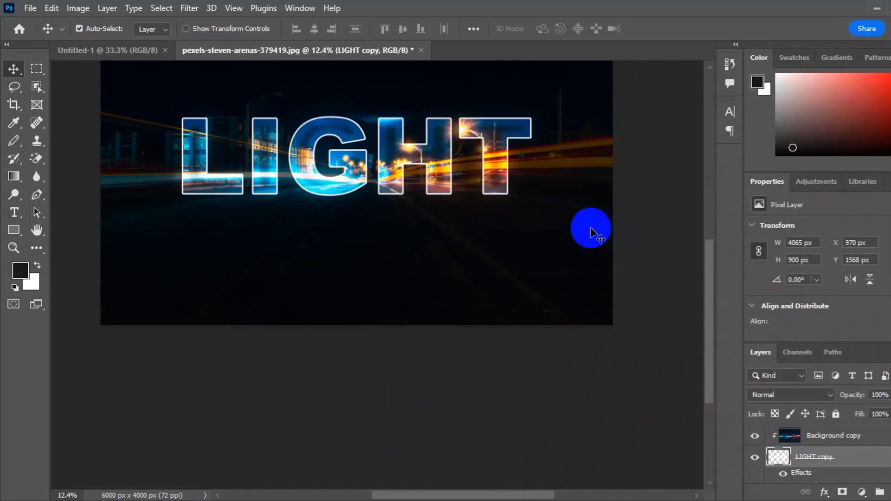
Show the flipped LIGHT layer again and soften its edges with a Gaussian Blur
scroll(838, 435, down, 4)
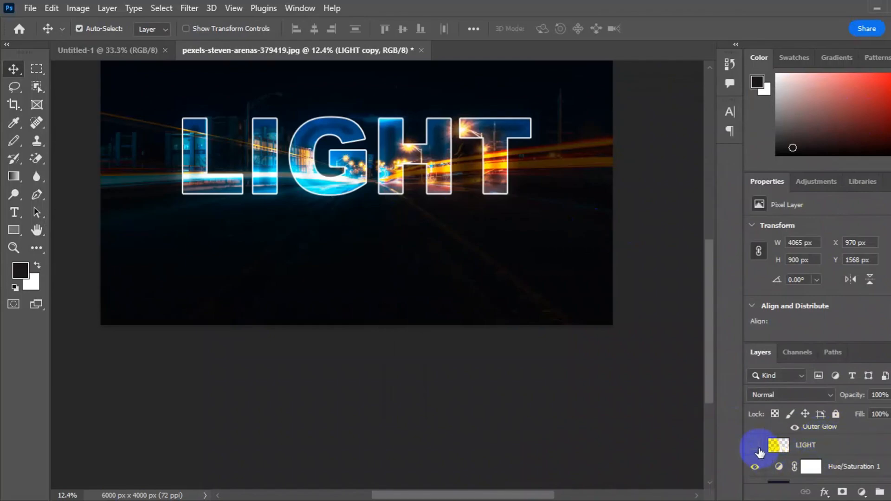
click(755, 446)
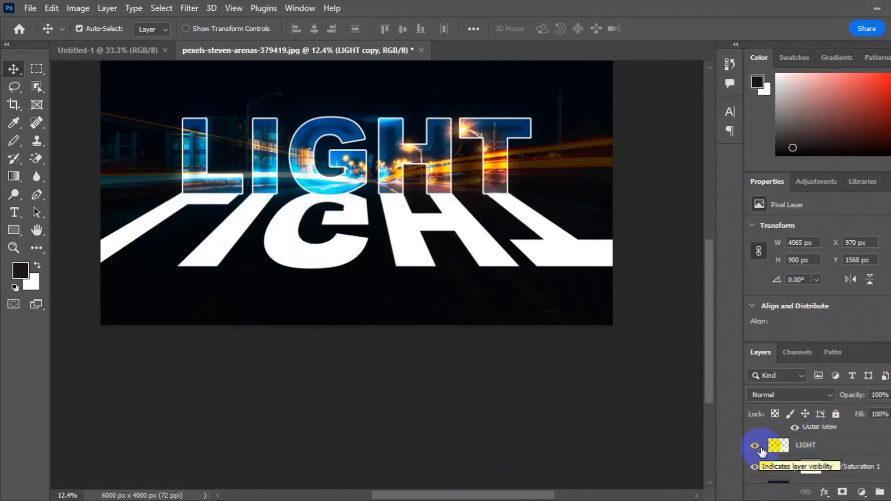
click(831, 450)
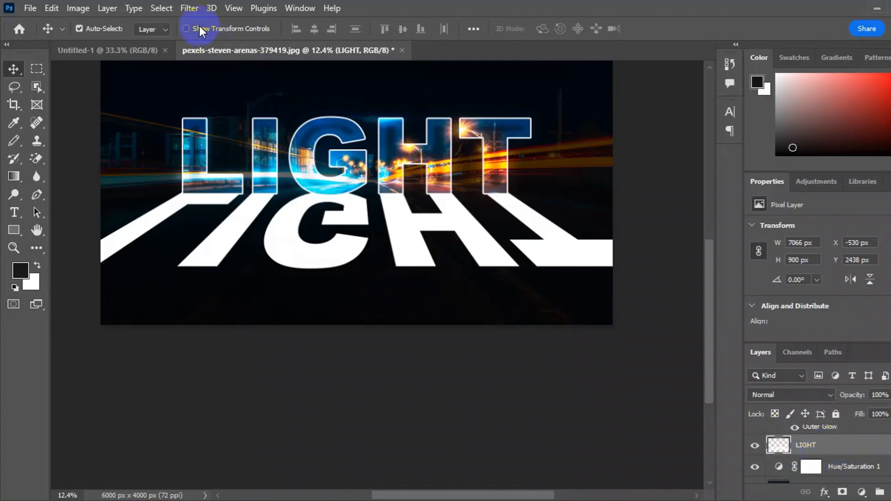
click(190, 8)
mouse_move(204, 184)
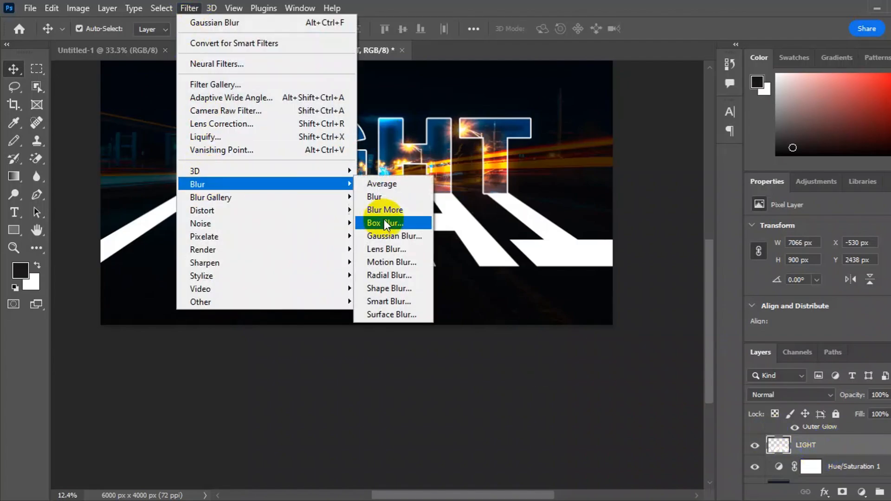
click(388, 235)
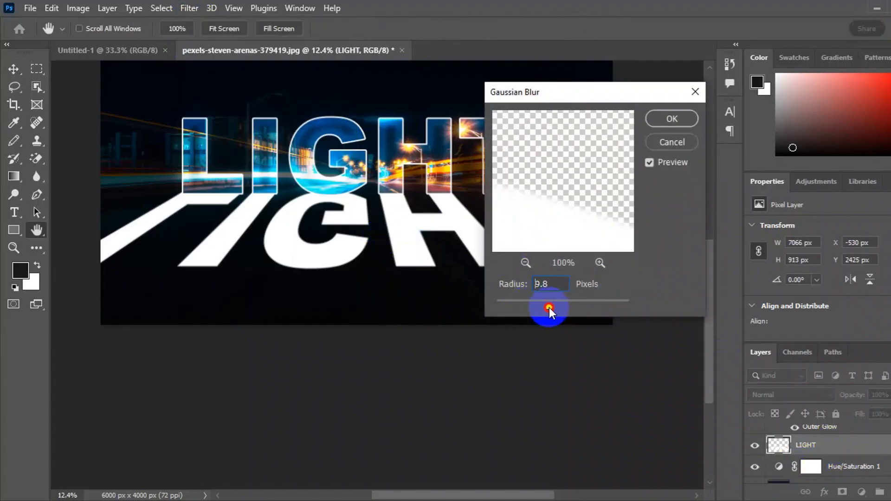
click(672, 119)
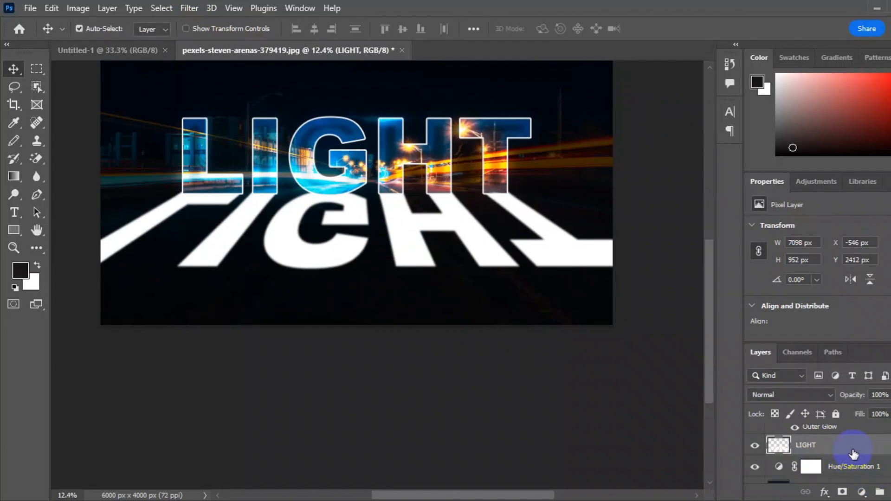
Add a layer mask to the flipped LIGHT layer and fade its lower part with a vertical black-to-white linear gradient
click(842, 492)
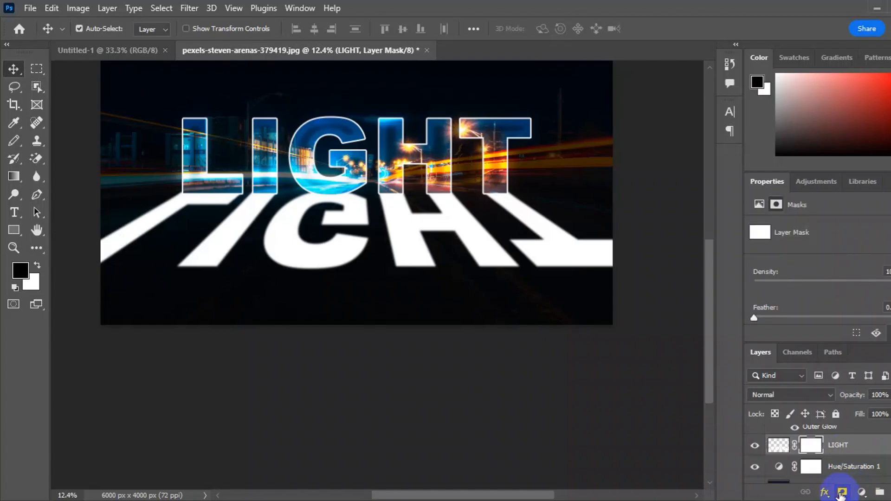
click(14, 175)
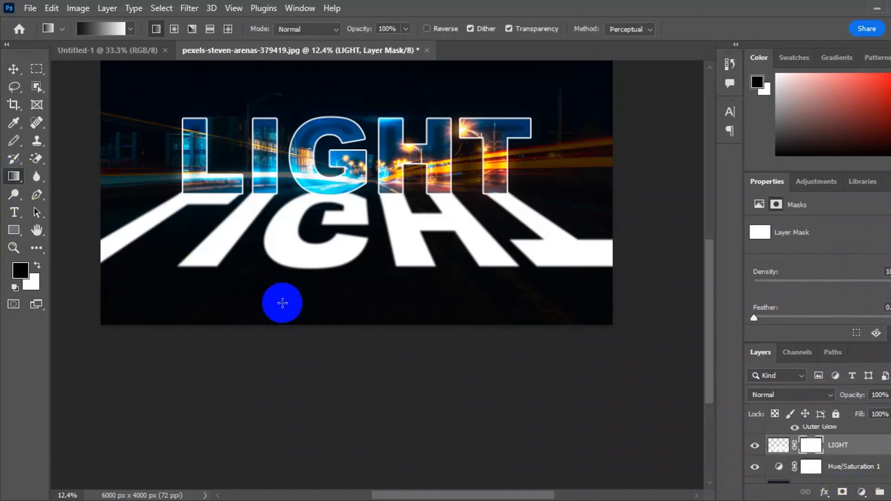
drag(337, 308, 338, 198)
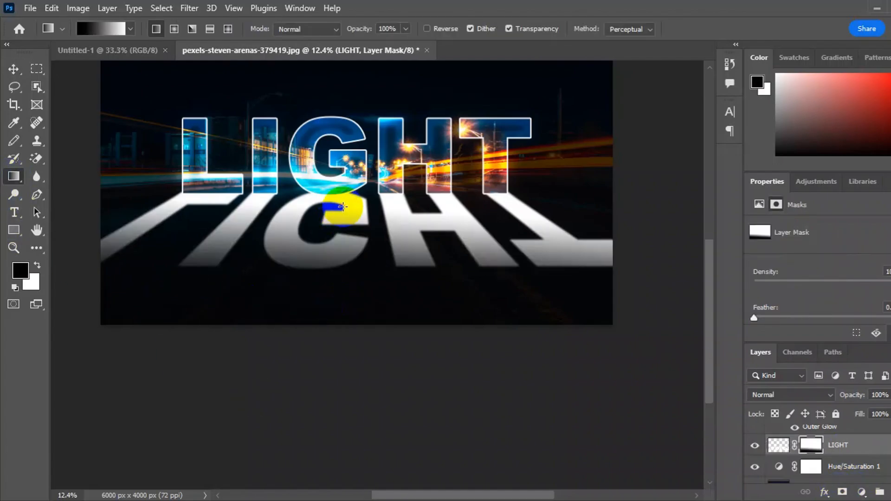
drag(367, 286, 366, 199)
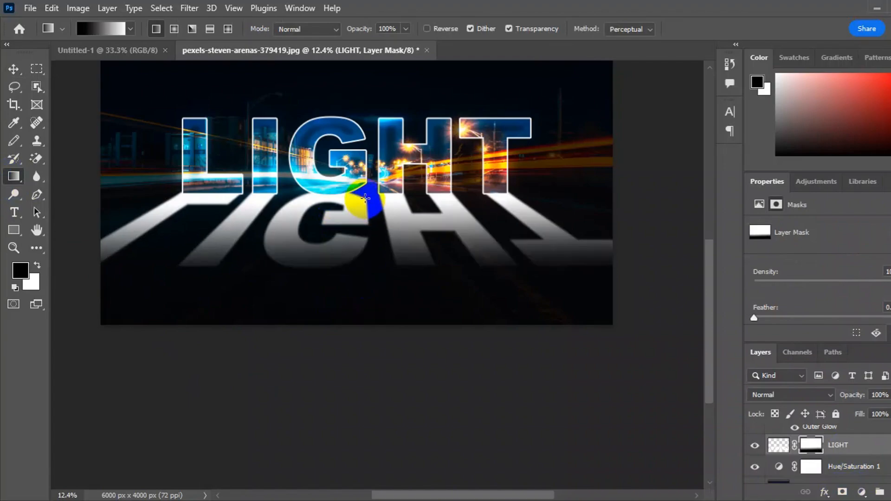
click(863, 493)
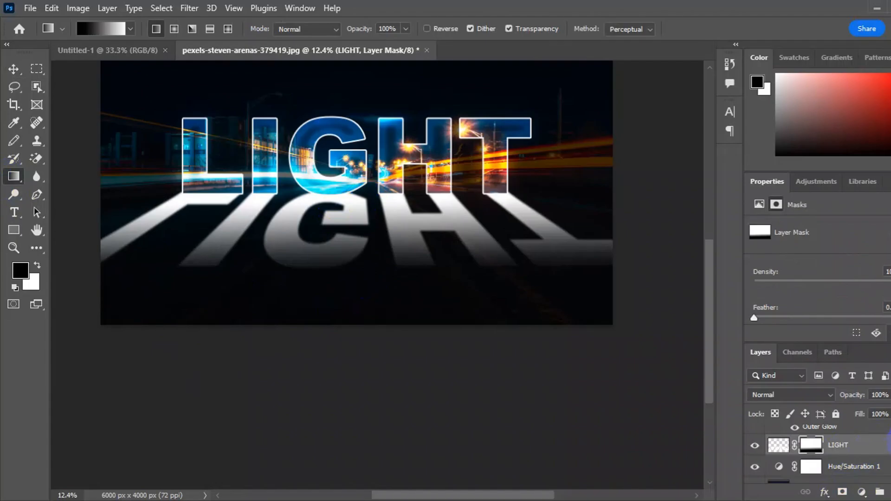
Blend the flipped LIGHT layer into the road with Blend If, setting Underlying Layer to 0 / 23 for shadows and 245 for highlights
scroll(890, 443, up, 3)
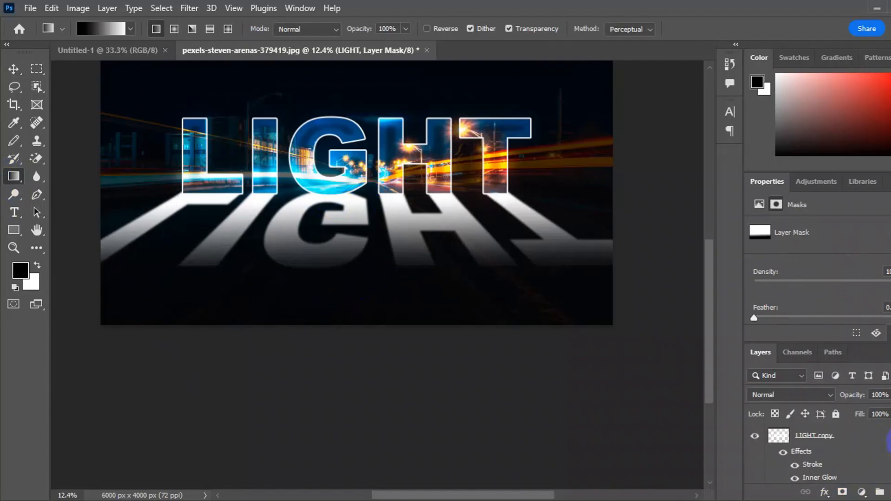
scroll(889, 443, down, 2)
double_click(883, 466)
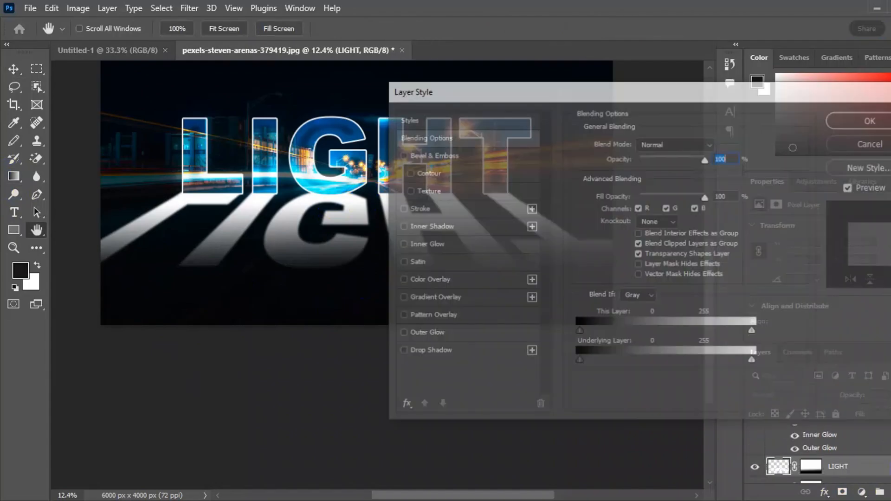
drag(586, 89, 707, 62)
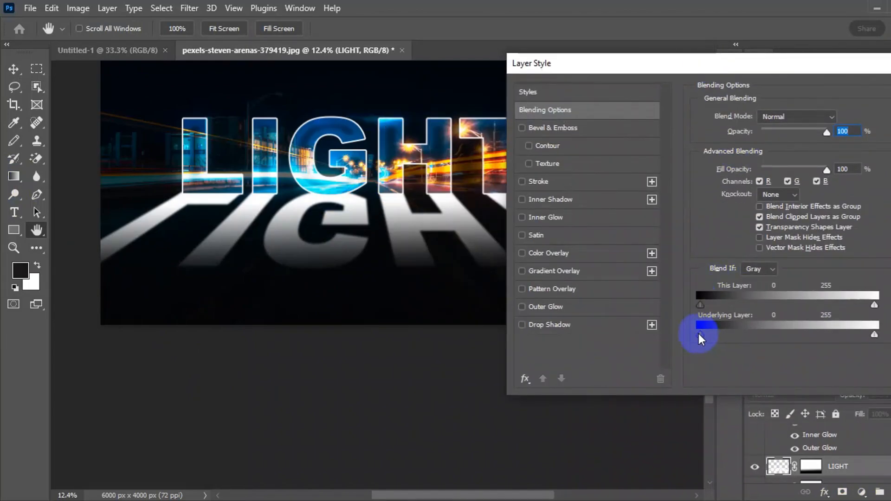
mouse_move(703, 335)
mouse_down()
mouse_move(725, 334)
mouse_move(701, 332)
mouse_up()
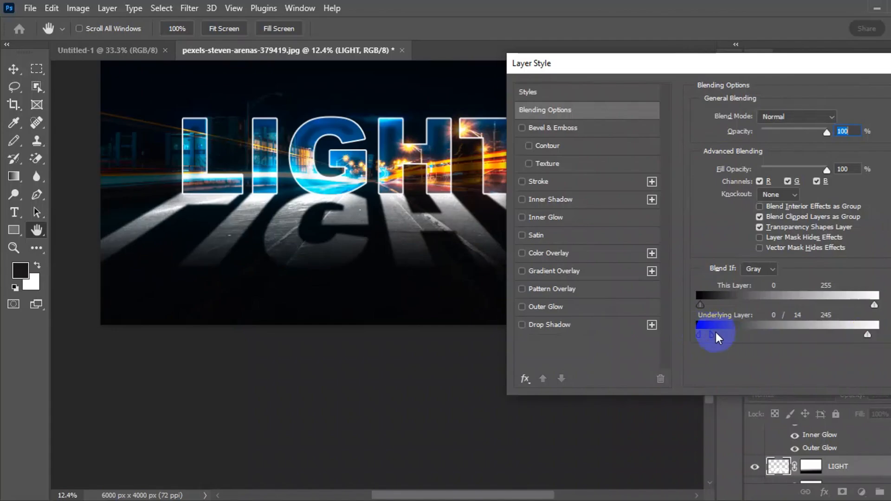
drag(713, 330, 716, 330)
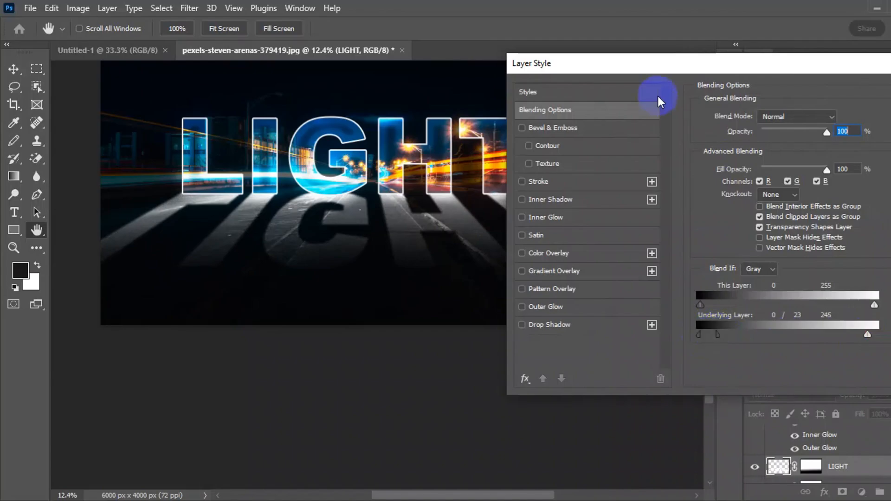
drag(640, 72, 587, 103)
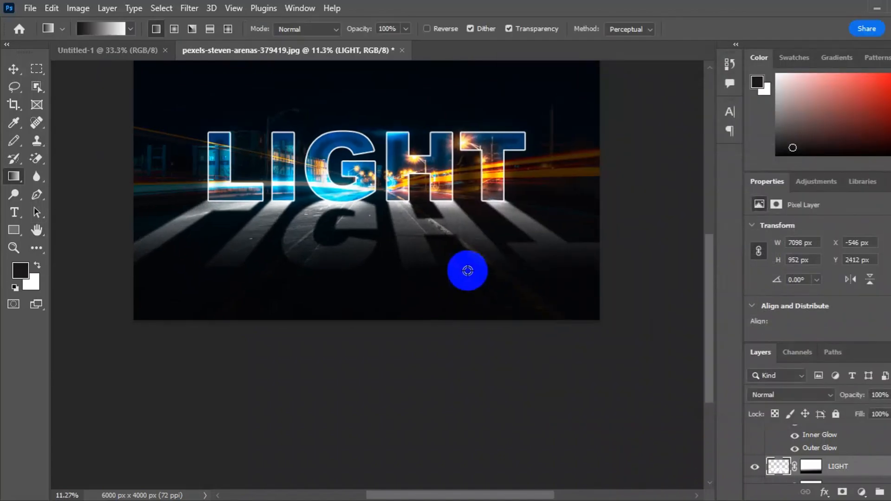
scroll(468, 270, down, 2)
scroll(278, 182, up, 4)
drag(372, 237, 322, 314)
scroll(321, 314, up, 1)
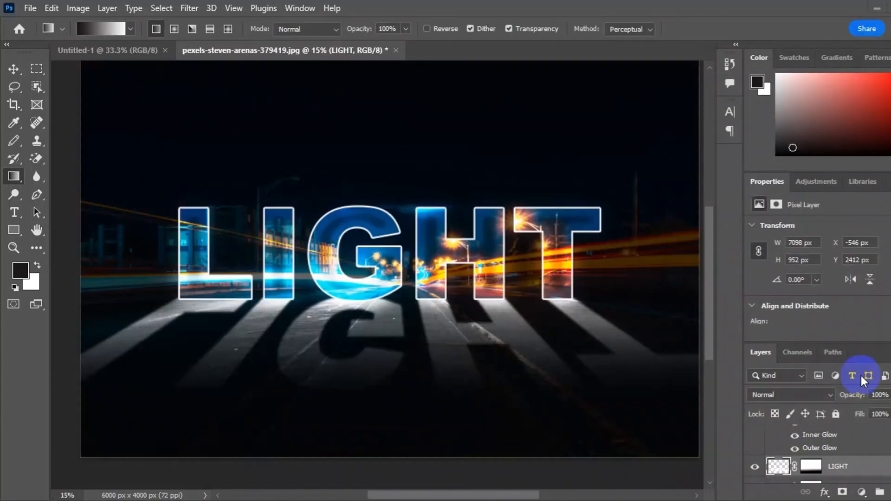